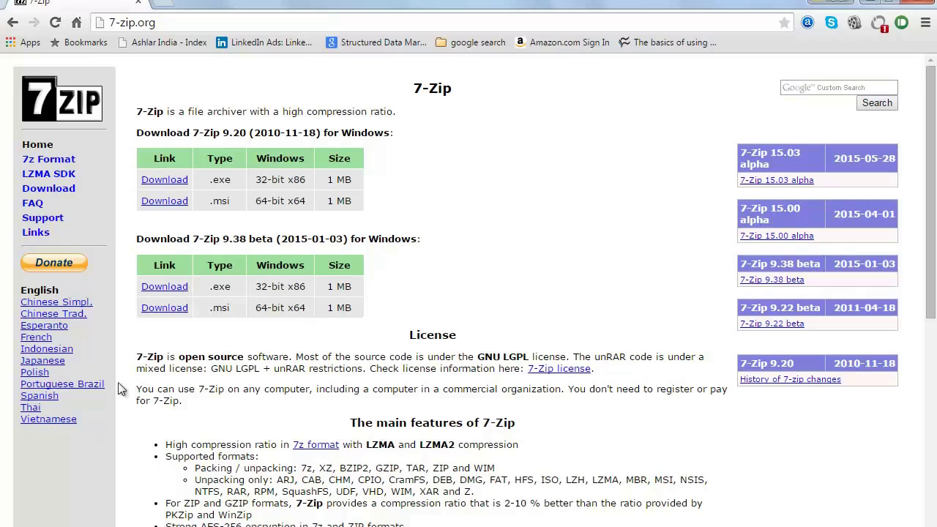
# - Search the installed programs for "7 zip" and launch 7-Zip File Manager
pyautogui.press('super')
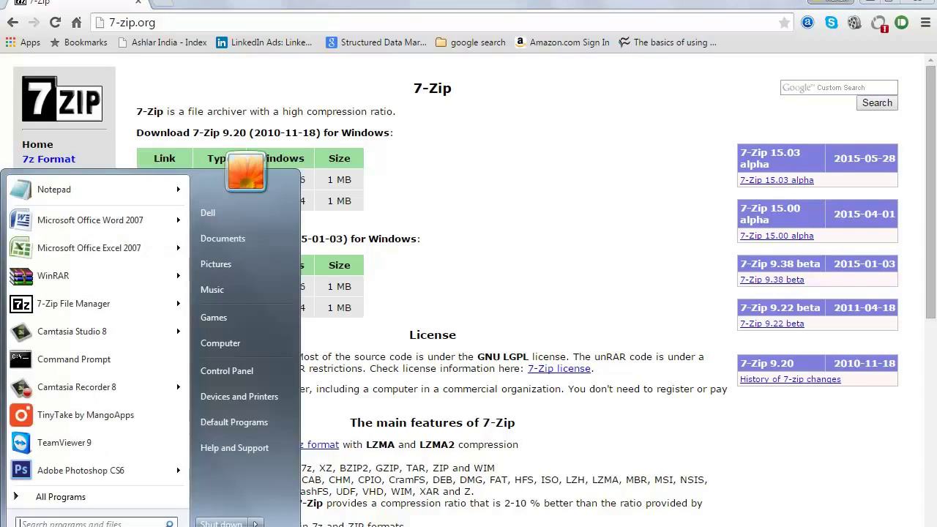
pyautogui.click(55, 505)
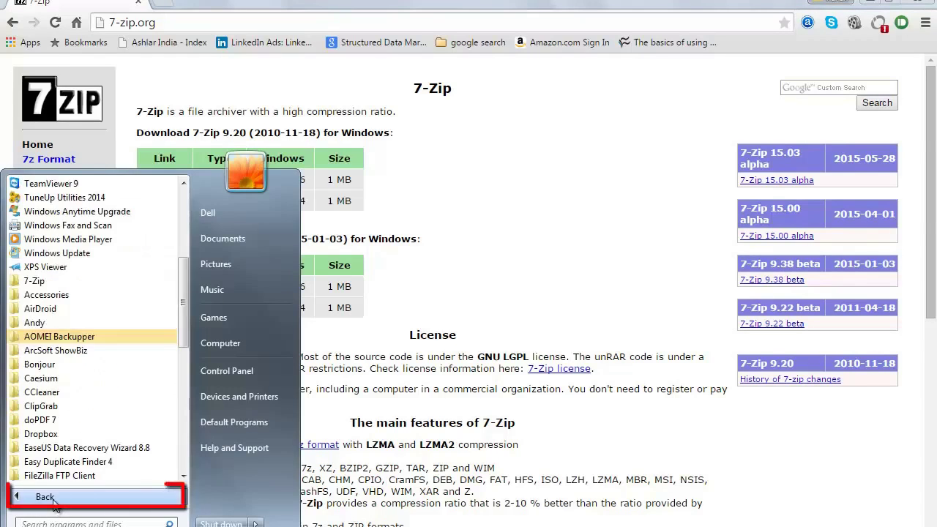
pyautogui.click(34, 282)
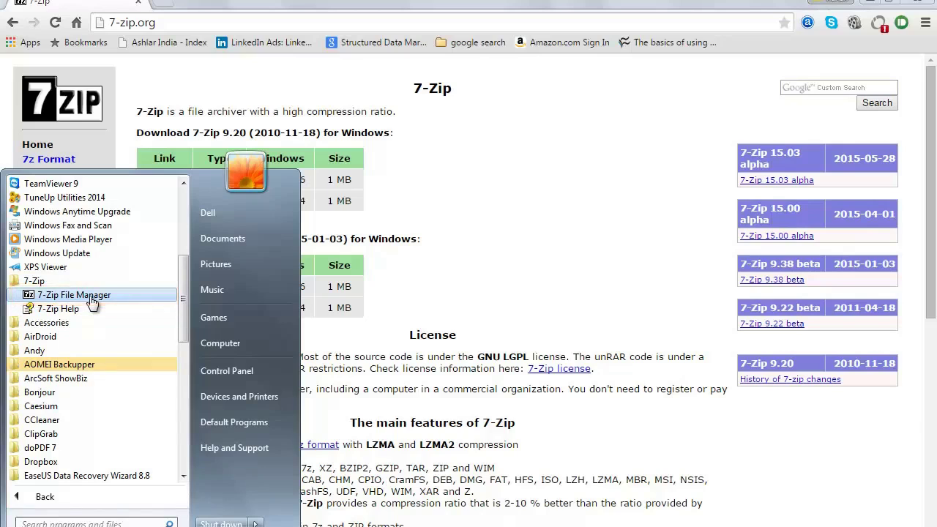
pyautogui.click(120, 521)
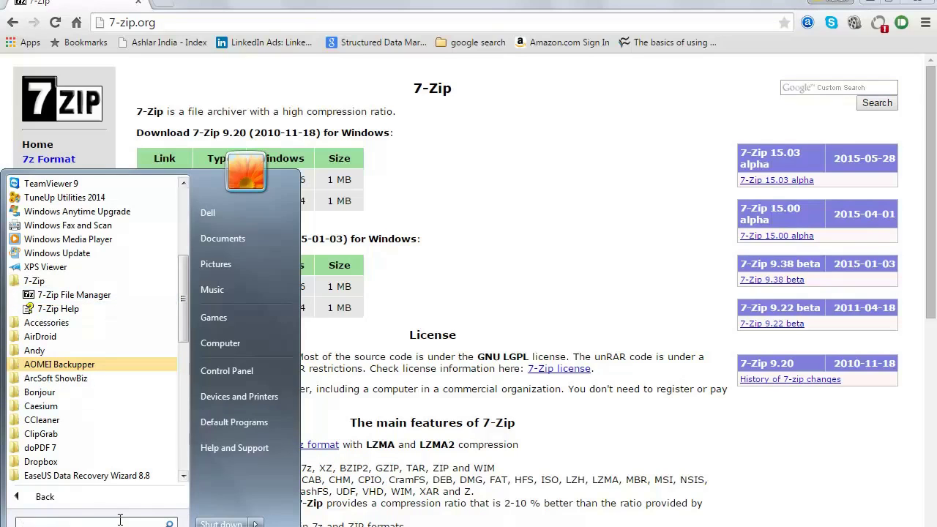
pyautogui.write('7')
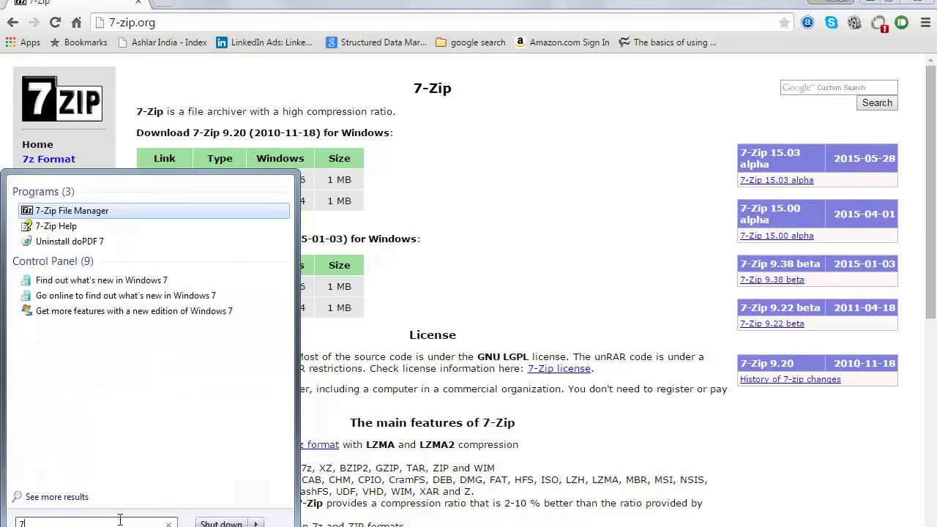
pyautogui.write(' zip')
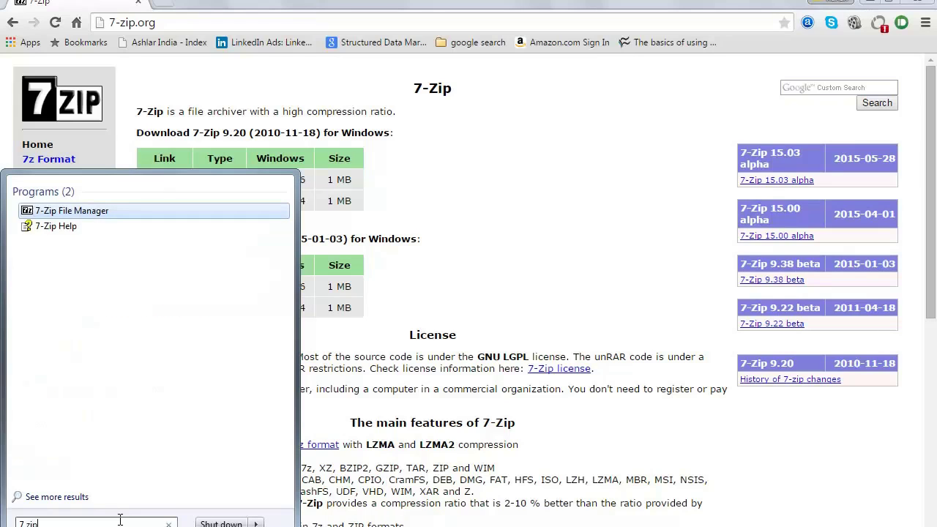
pyautogui.click(73, 210)
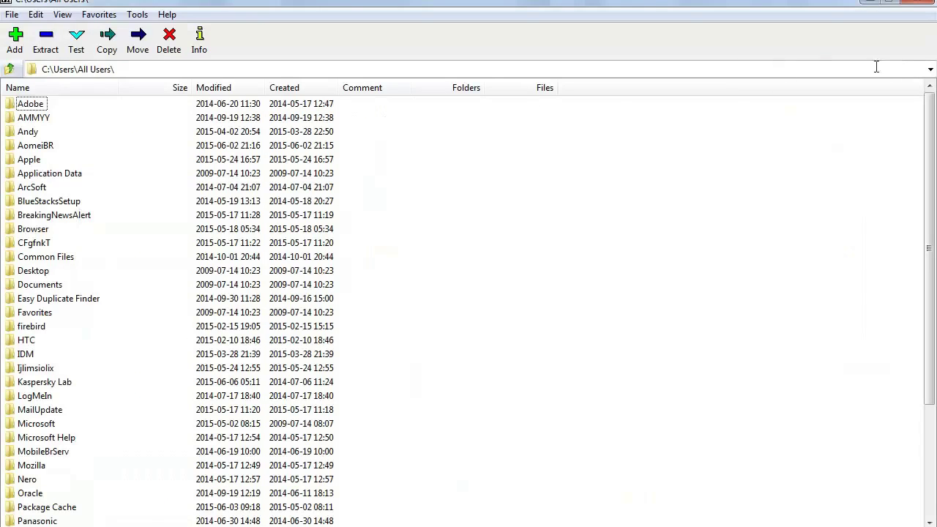
# - Browse from the All Users folder to C:\Users\Dell\Desktop in the file manager
pyautogui.click(931, 70)
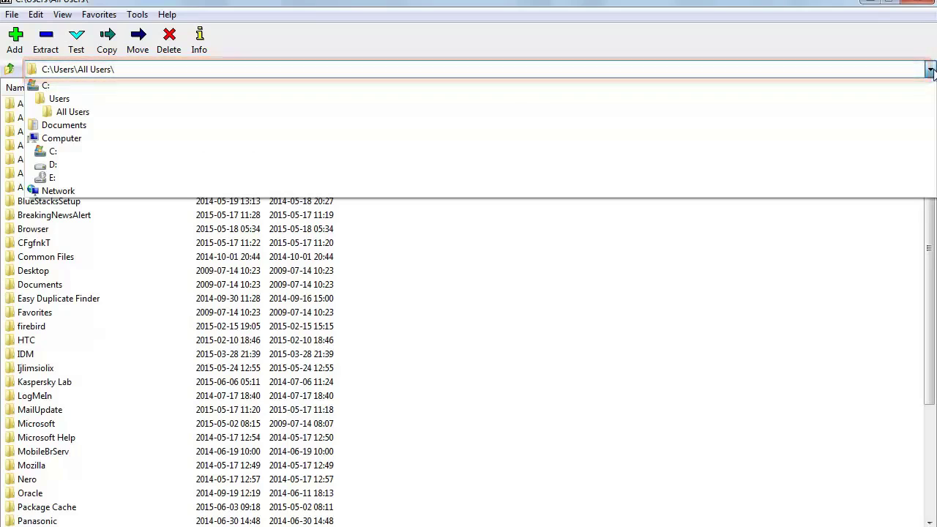
pyautogui.click(56, 90)
pyautogui.click(63, 139)
pyautogui.press('u')
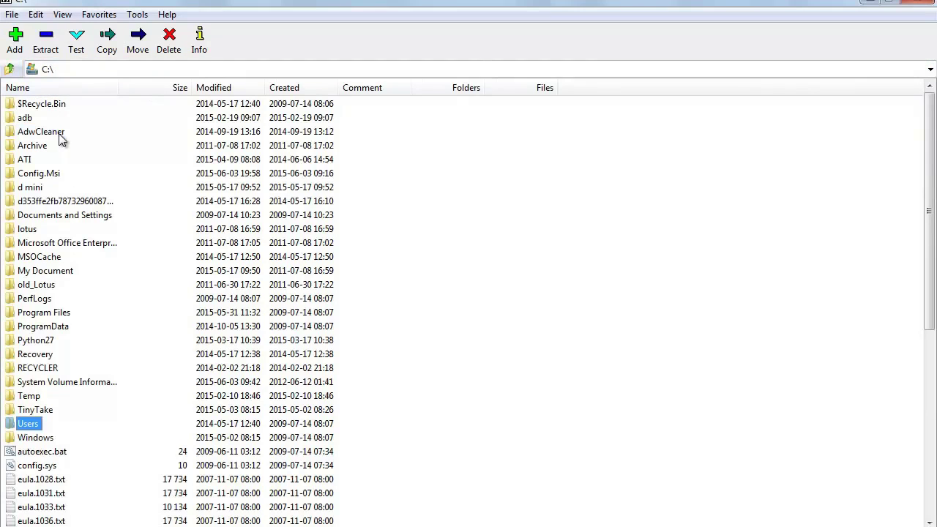
pyautogui.press('Return')
pyautogui.click(63, 139)
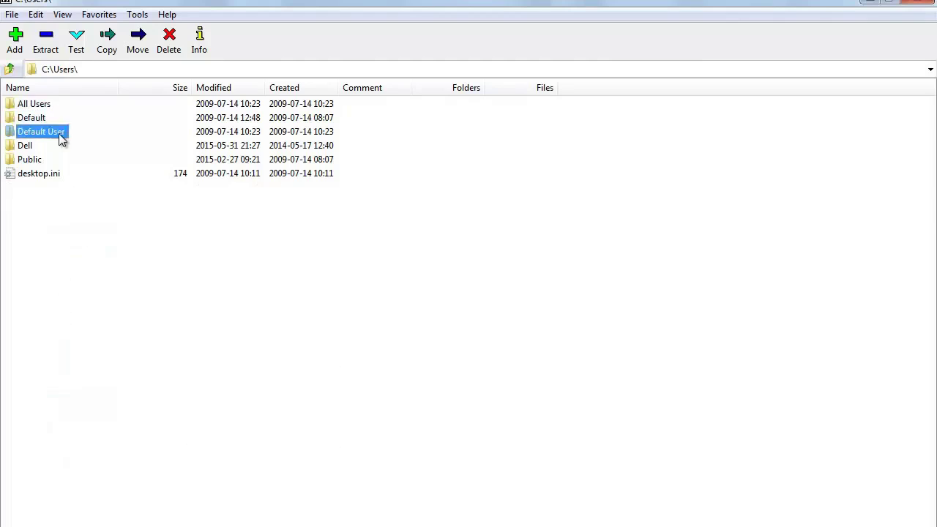
pyautogui.press('Down')
pyautogui.press('Return')
pyautogui.press('d')
pyautogui.press('Return')
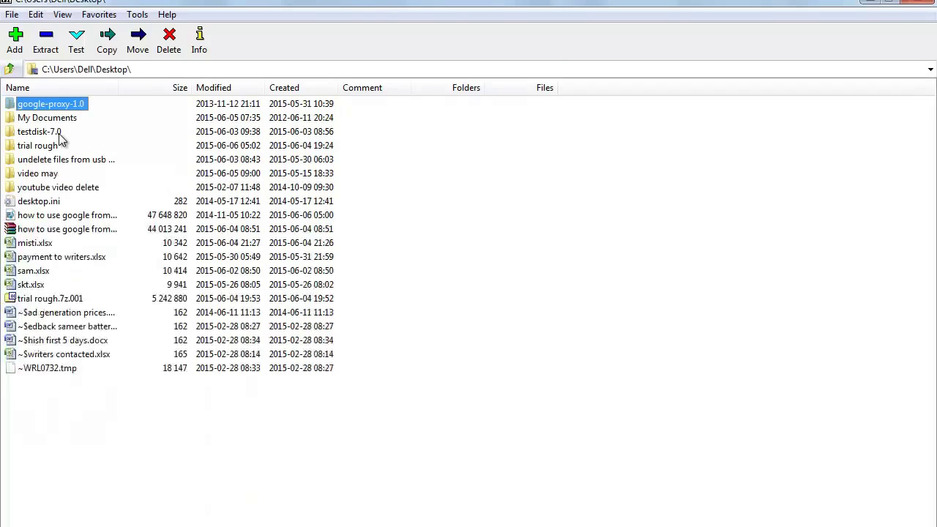
# - Start adding the 47 648 820-byte "how to use google froms to collect data" file to an archive and set the archive format to 7z
pyautogui.click(52, 216)
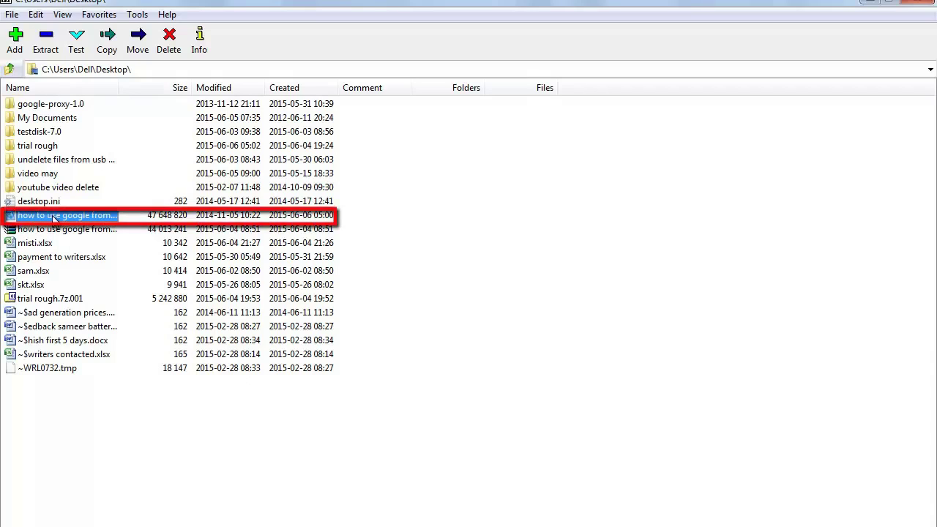
pyautogui.click(14, 44)
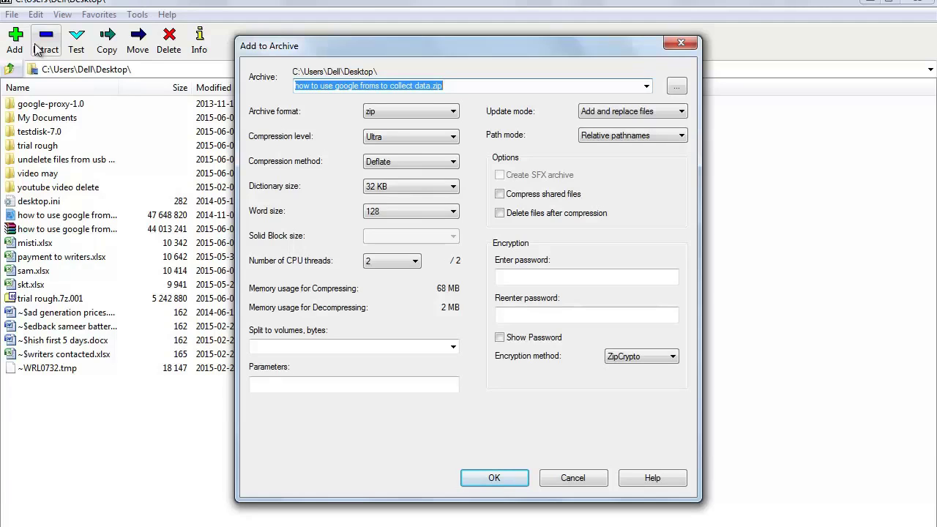
pyautogui.click(410, 112)
pyautogui.click(388, 123)
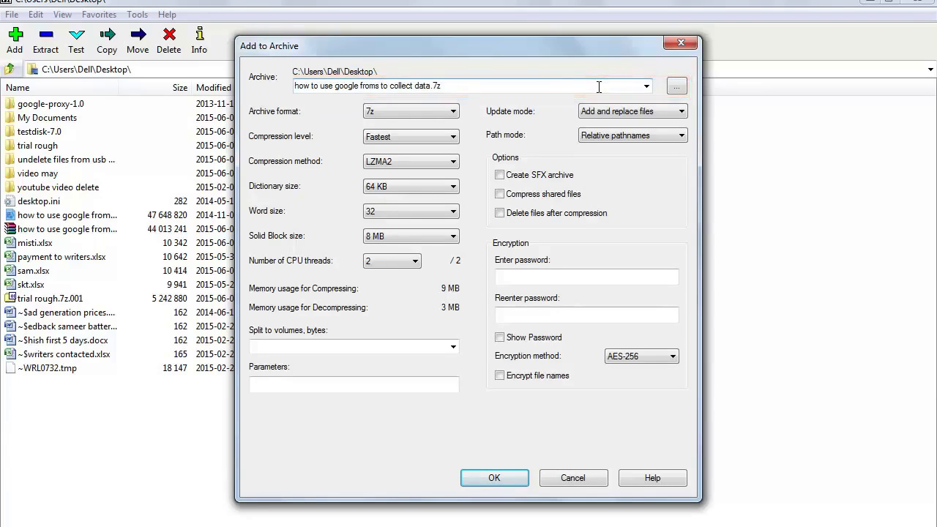
pyautogui.click(431, 112)
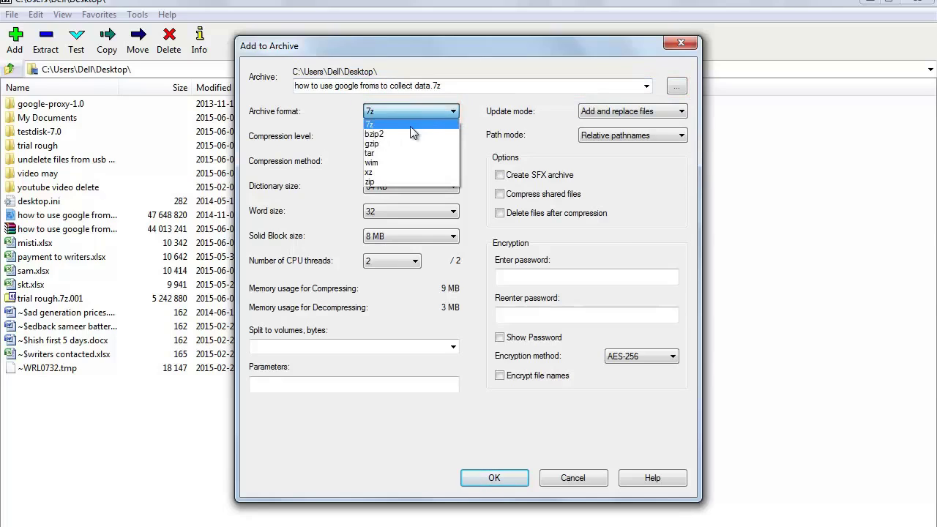
pyautogui.click(409, 127)
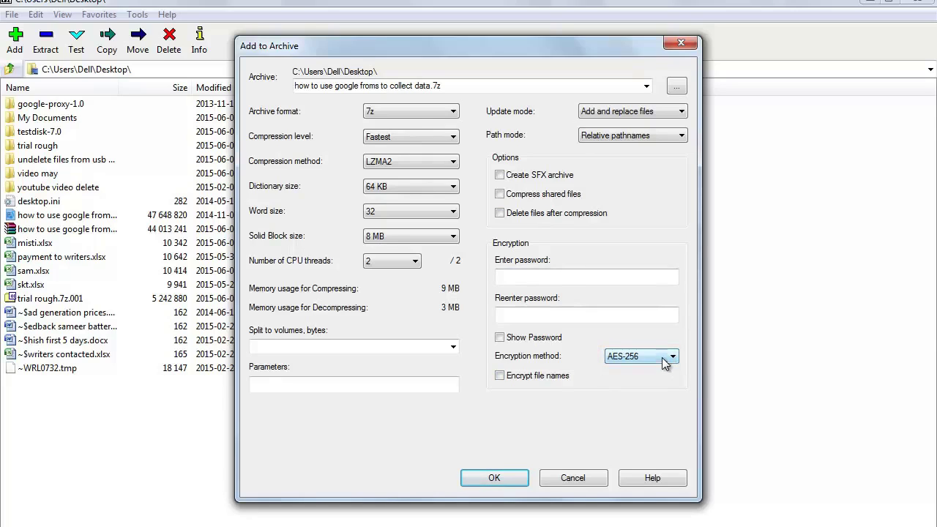
# - Set the archive's compression level to Ultra and review the available compression methods
pyautogui.click(430, 141)
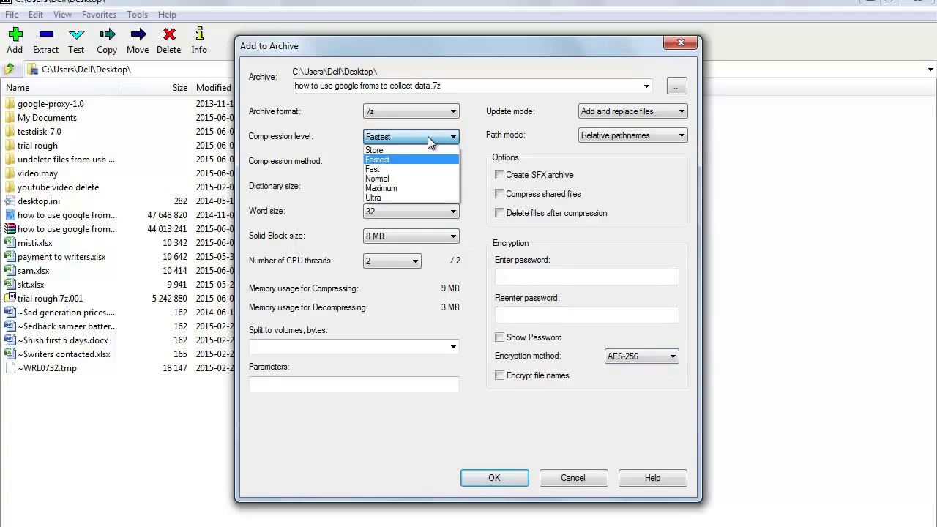
pyautogui.click(413, 148)
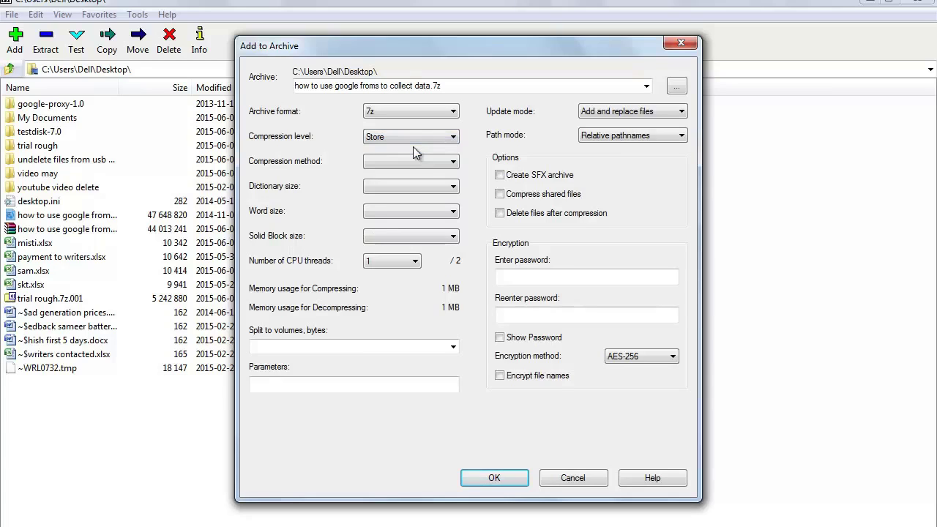
pyautogui.click(414, 137)
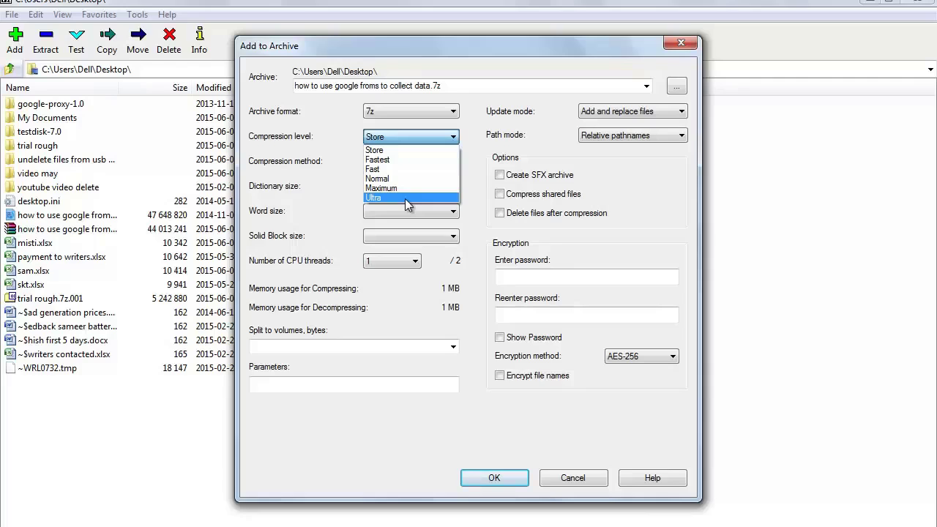
pyautogui.click(405, 198)
pyautogui.click(419, 161)
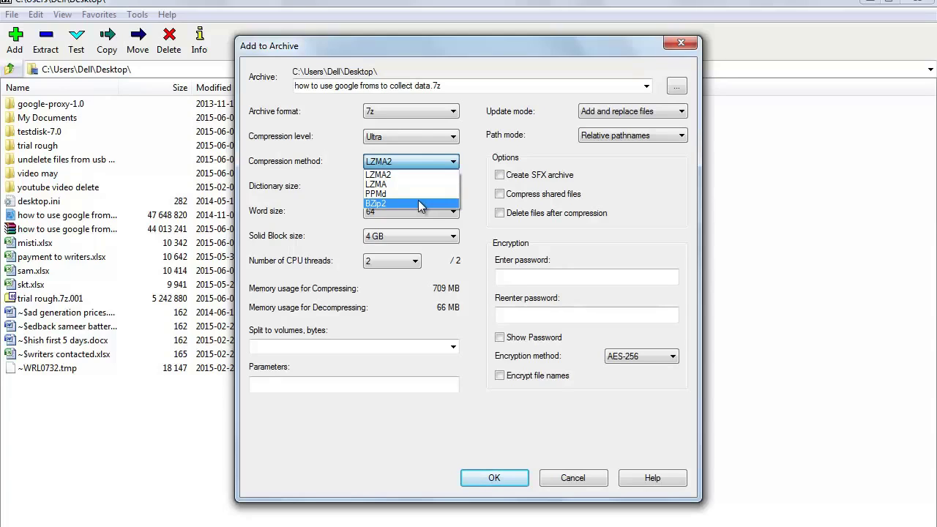
pyautogui.click(417, 186)
# - Set the archive's dictionary size to 32 MB and the word size to 24
pyautogui.click(417, 186)
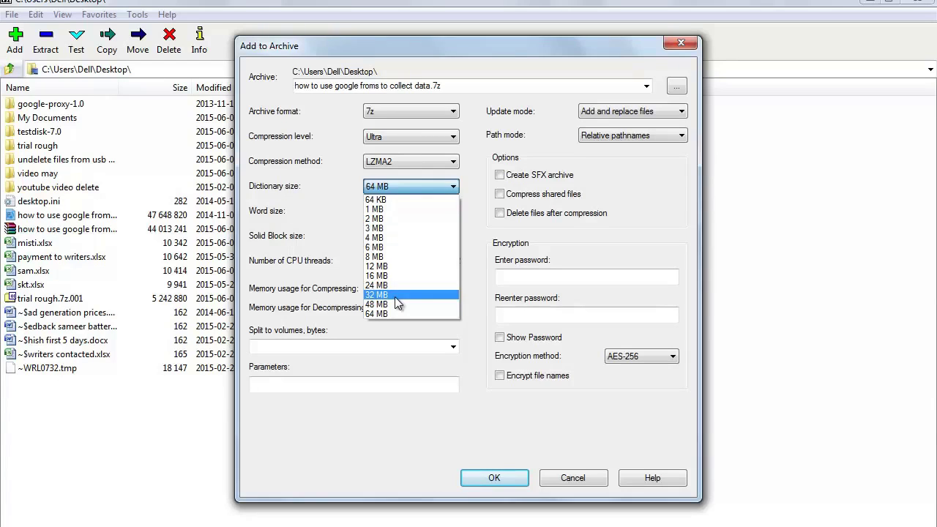
pyautogui.click(395, 296)
pyautogui.click(412, 296)
pyautogui.click(438, 213)
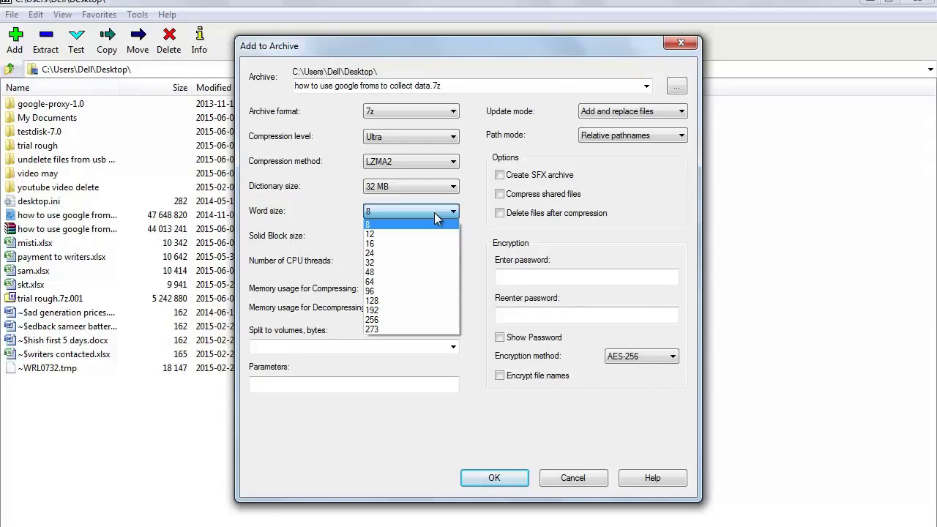
pyautogui.click(371, 253)
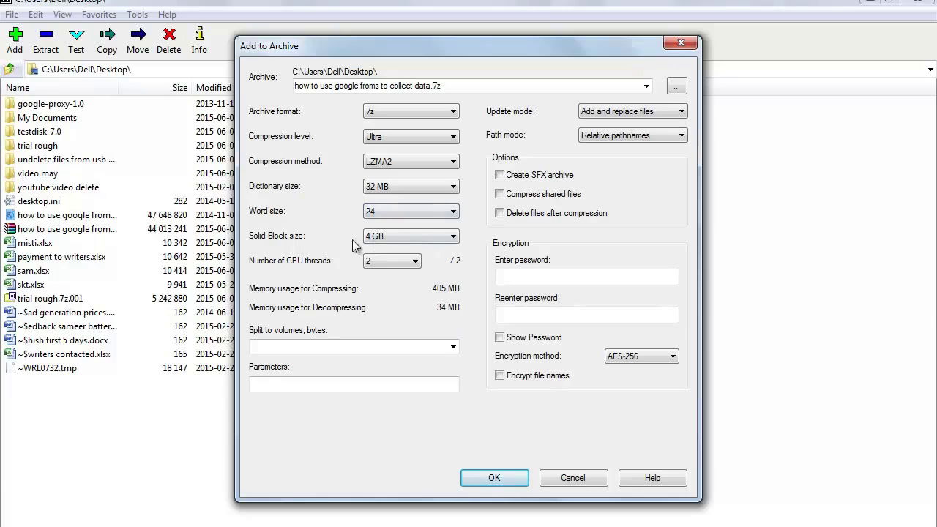
# - Set the solid block size to 64 MB and the number of CPU threads to 2
pyautogui.click(427, 240)
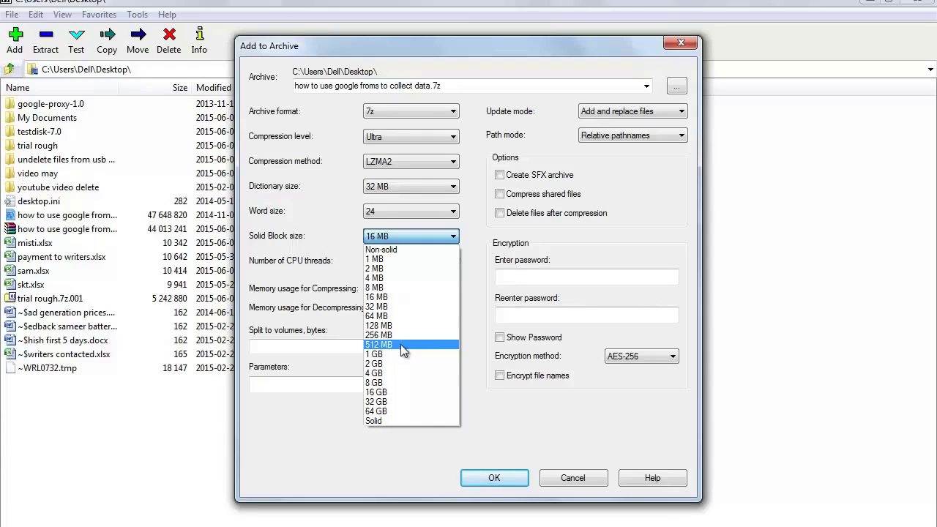
pyautogui.click(401, 315)
pyautogui.click(405, 264)
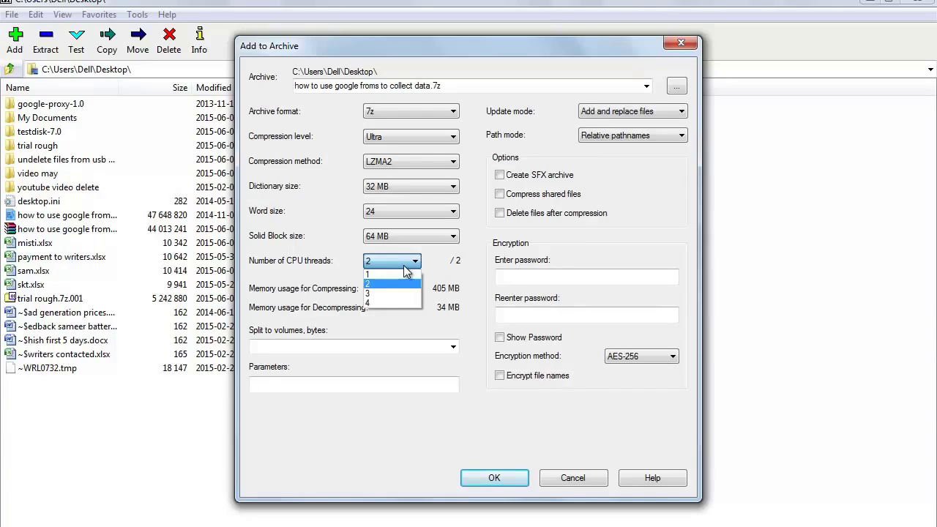
pyautogui.click(387, 283)
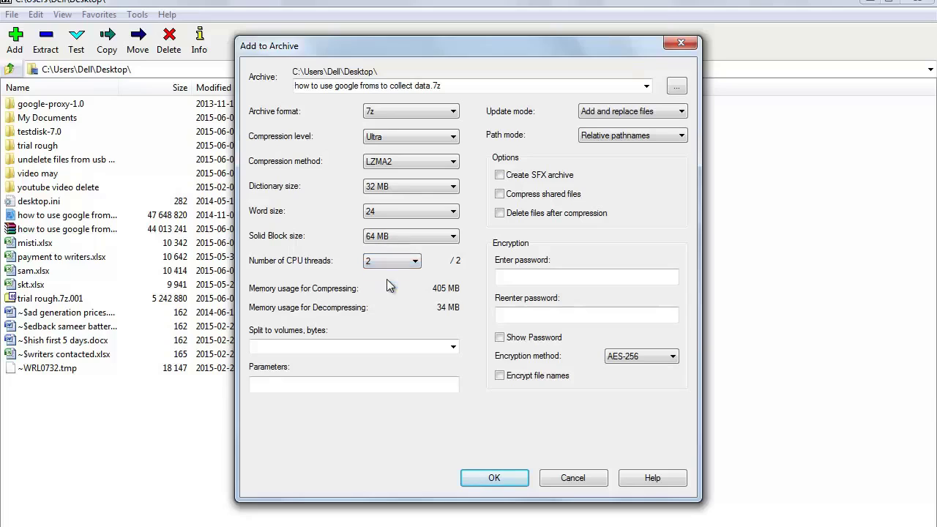
# - Set the archive to split into 650M - CD volumes and activate the Parameters entry
pyautogui.click(452, 347)
pyautogui.click(453, 347)
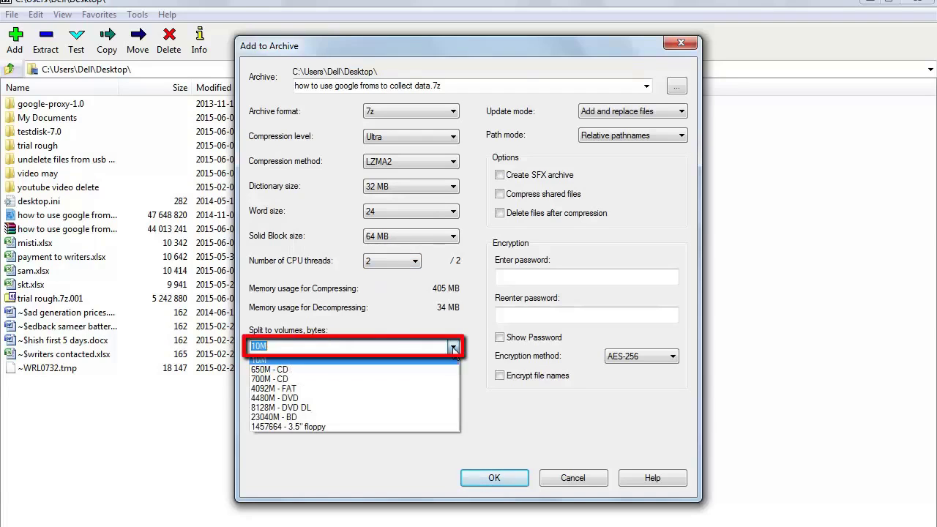
pyautogui.click(416, 370)
pyautogui.click(440, 383)
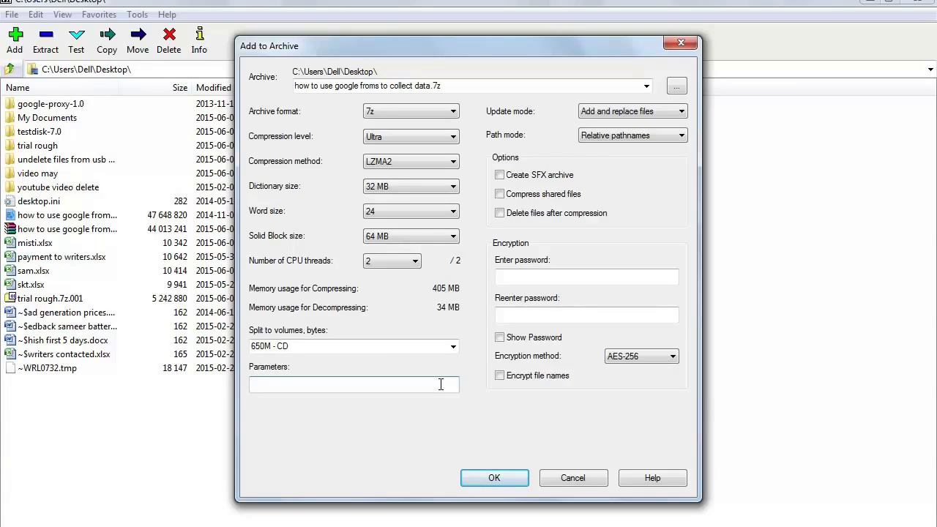
pyautogui.click(441, 385)
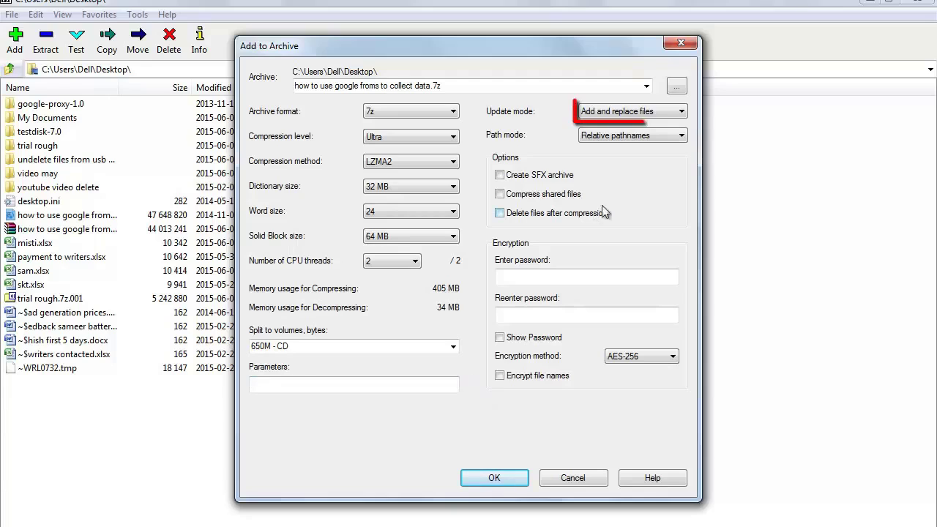
# - Review the update modes and try out the Create SFX archive and Compress shared files options
pyautogui.click(659, 120)
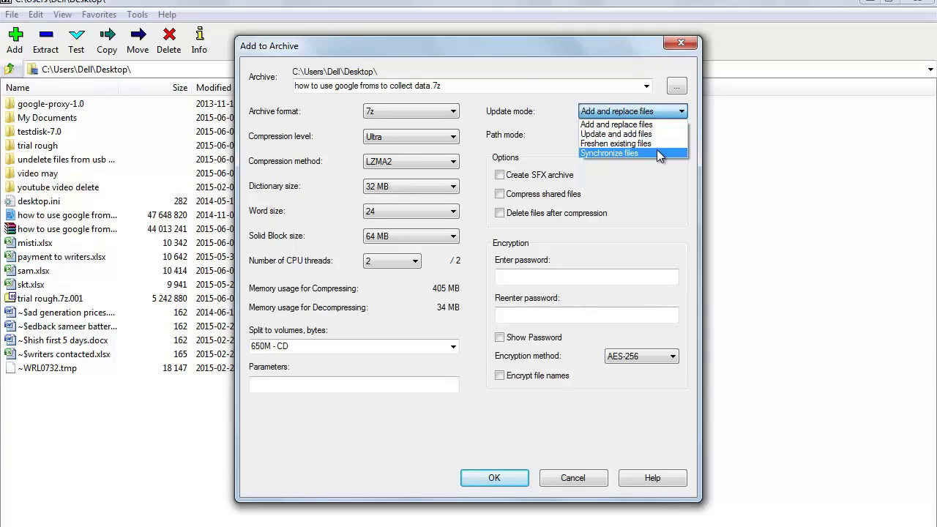
pyautogui.click(575, 172)
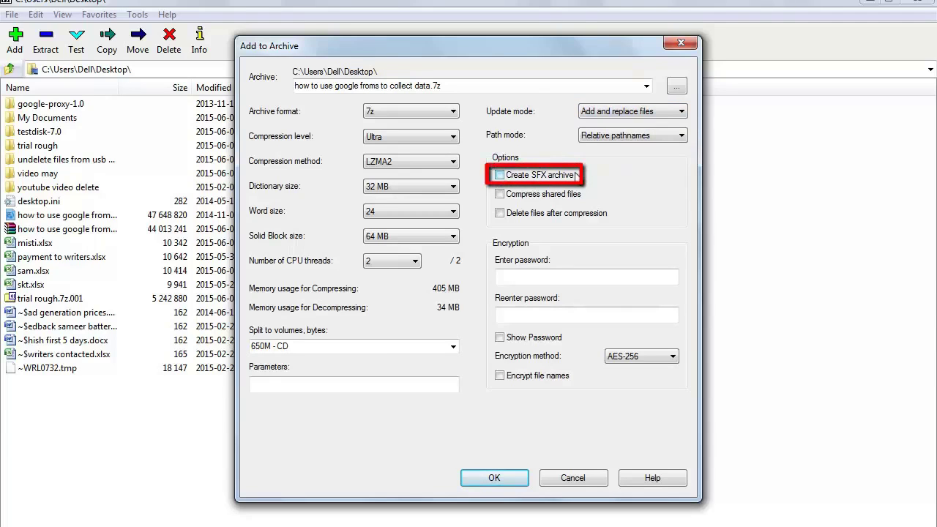
pyautogui.click(514, 182)
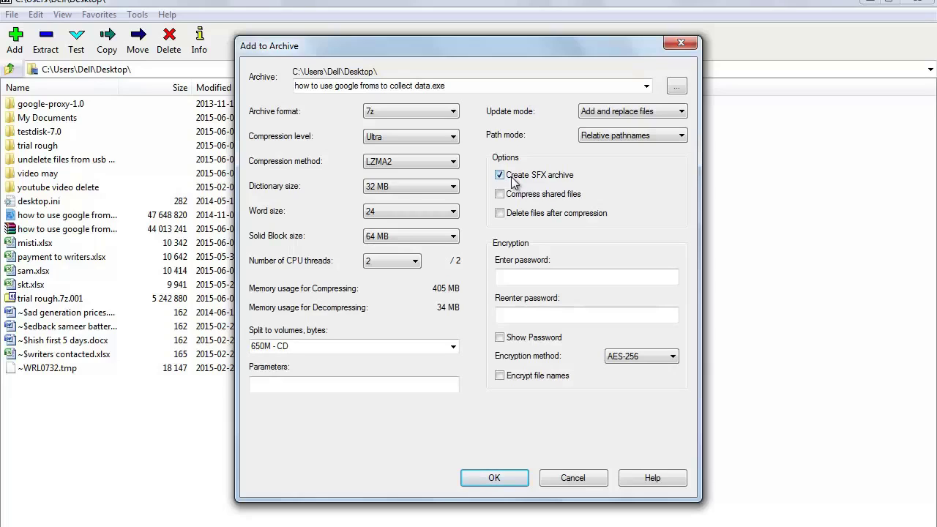
pyautogui.click(511, 176)
pyautogui.click(501, 195)
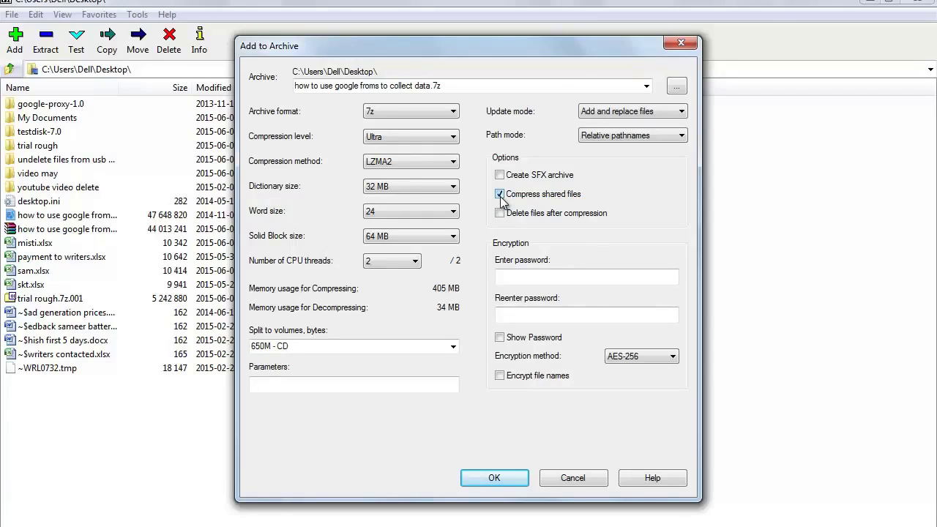
pyautogui.click(501, 196)
pyautogui.click(501, 213)
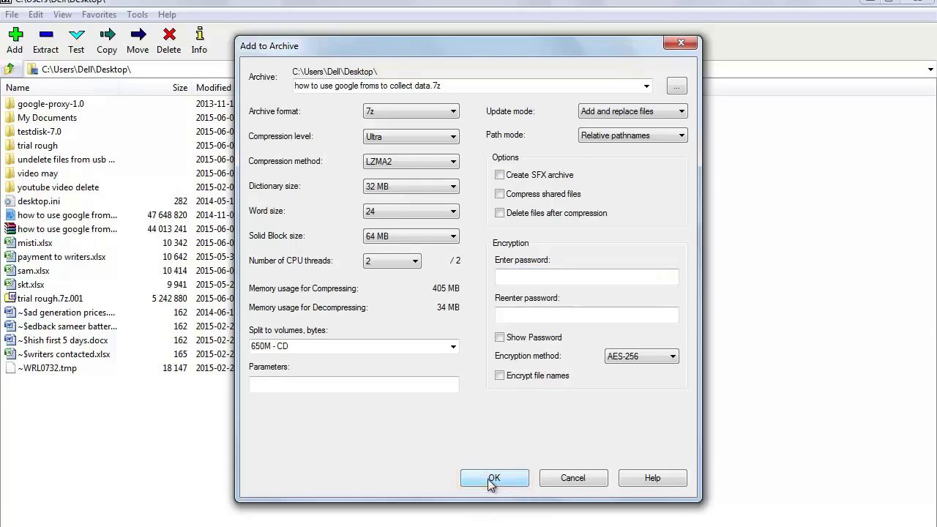
# - Try the bzip2 archive format and switch the archive format to gzip
pyautogui.click(437, 114)
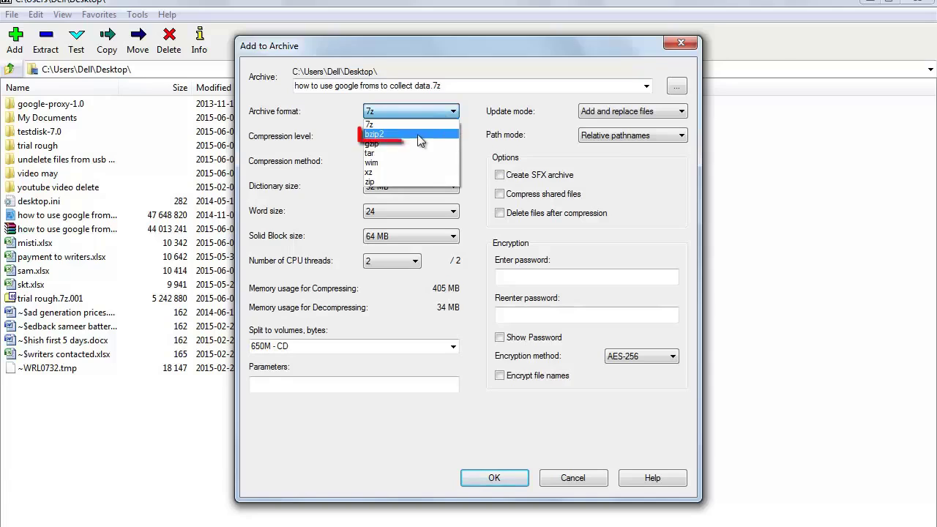
pyautogui.click(419, 137)
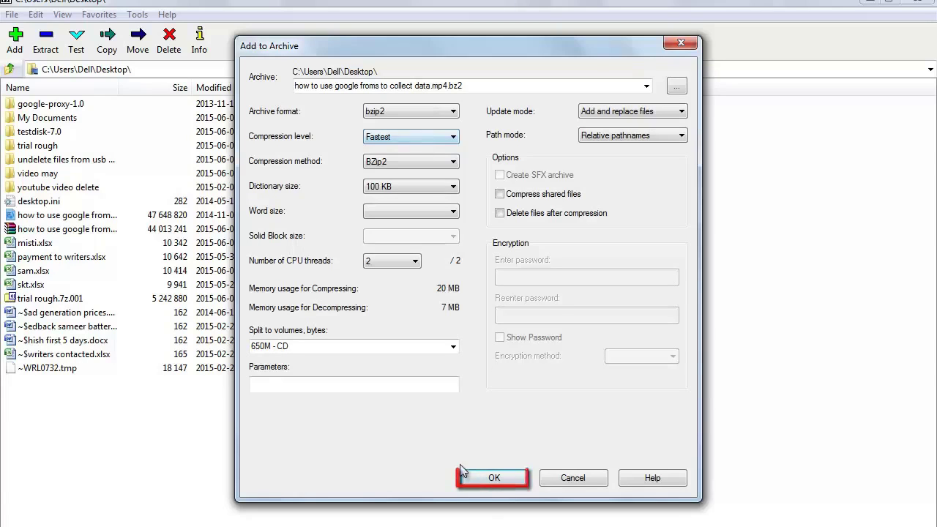
pyautogui.click(443, 115)
pyautogui.click(439, 143)
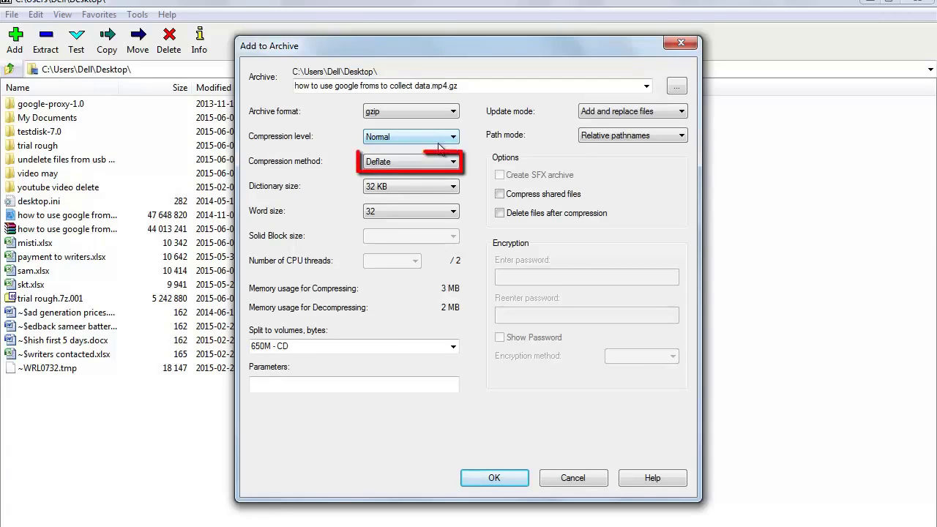
# - Review the compression method, dictionary size and word size choices offered for the gzip format
pyautogui.click(439, 167)
pyautogui.click(439, 167)
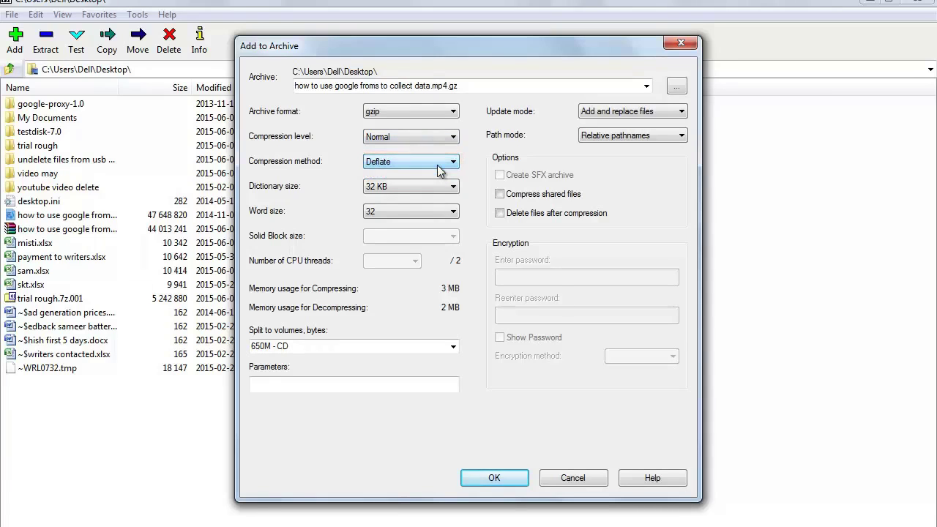
pyautogui.click(434, 187)
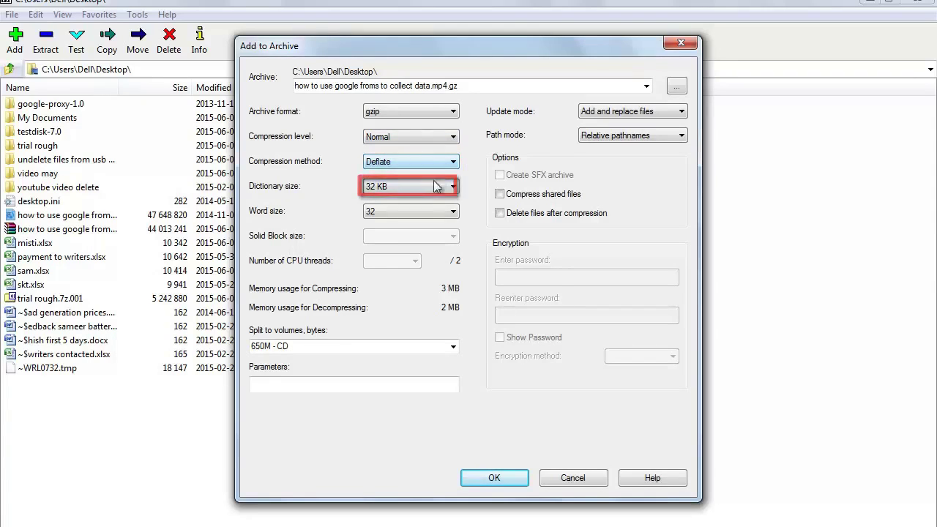
pyautogui.click(432, 186)
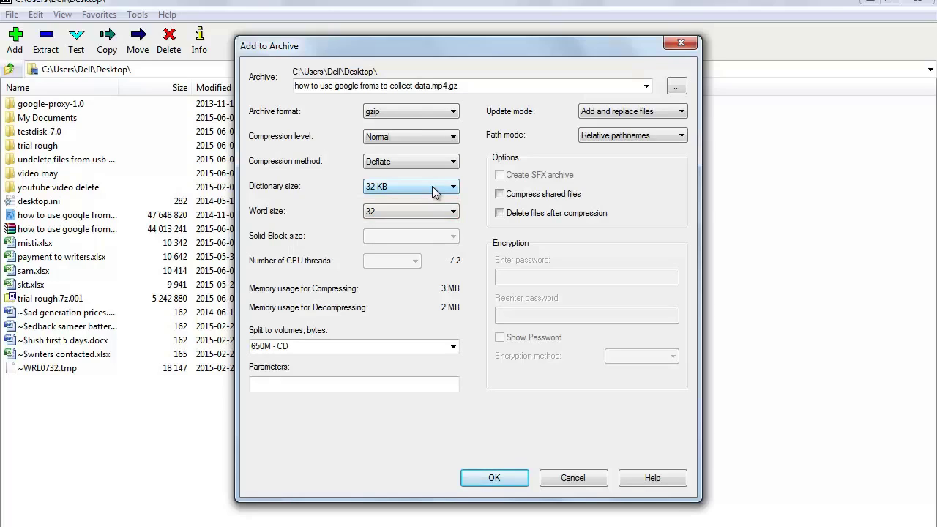
pyautogui.click(432, 212)
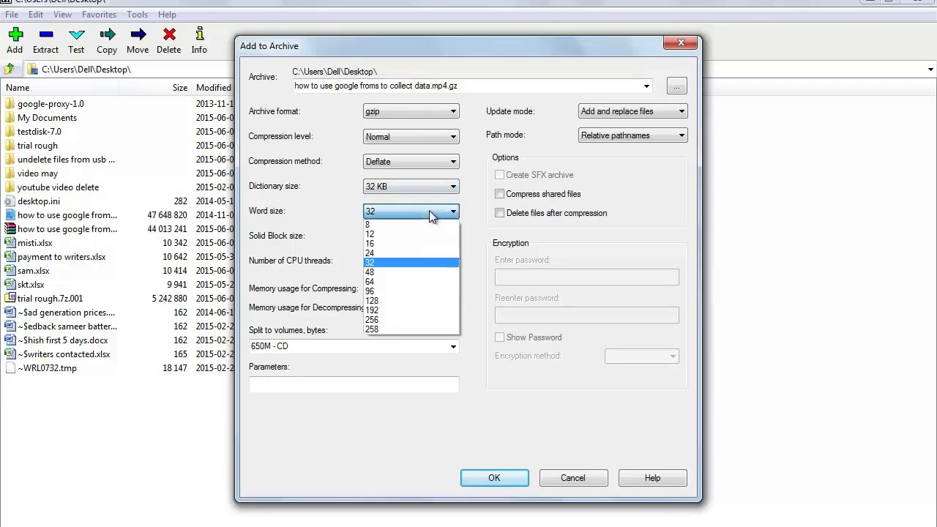
pyautogui.click(432, 212)
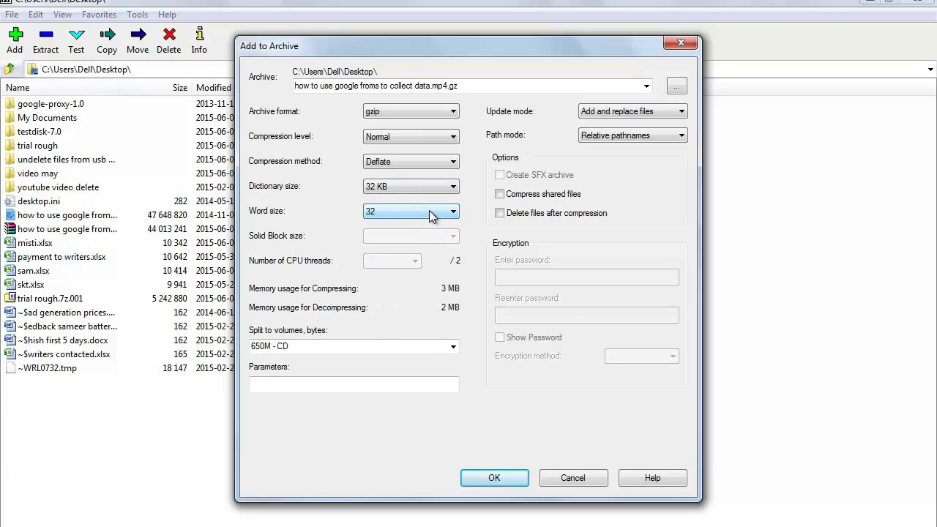
# - Change the archive format to tar and try out the Store symbolic links and Store hard links options
pyautogui.click(449, 112)
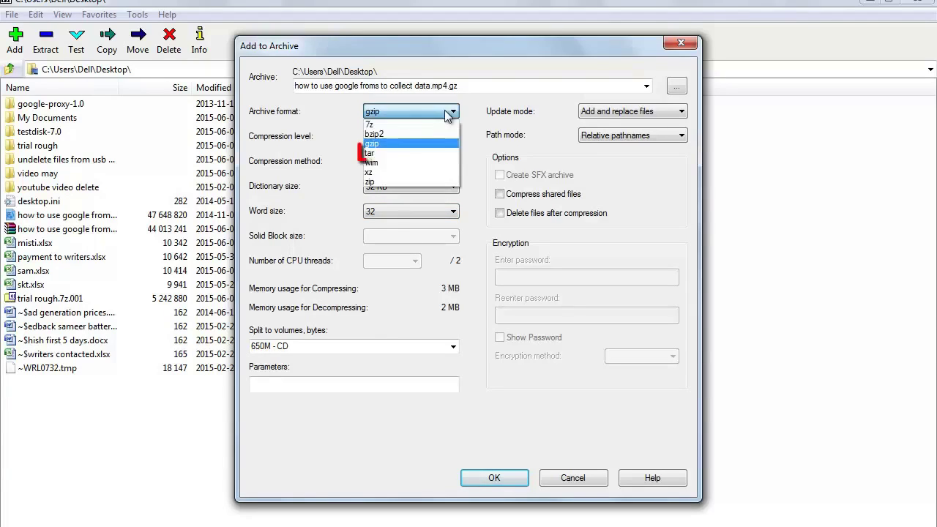
pyautogui.click(425, 154)
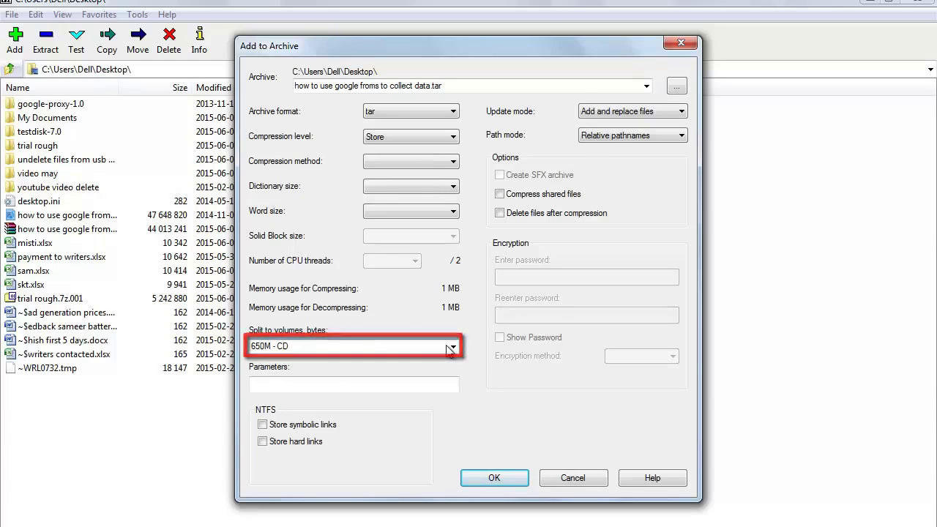
pyautogui.click(410, 381)
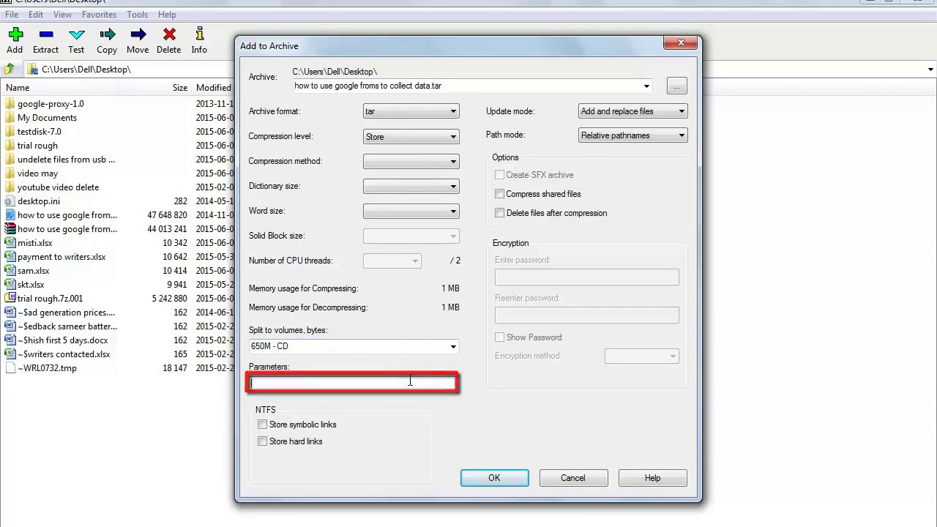
pyautogui.click(271, 430)
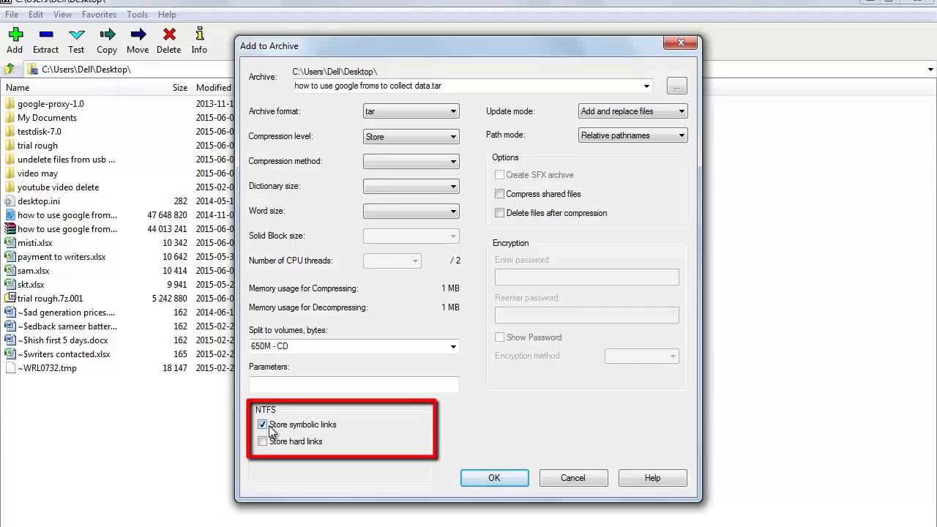
pyautogui.click(271, 431)
pyautogui.click(263, 442)
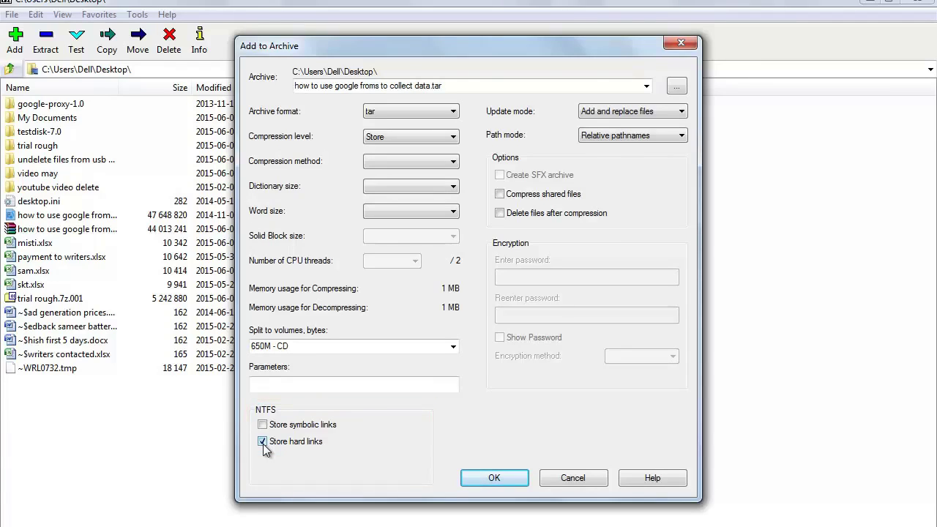
pyautogui.click(263, 442)
# - Change the archive format to wim and check its compression level choices and Parameters entry
pyautogui.click(439, 114)
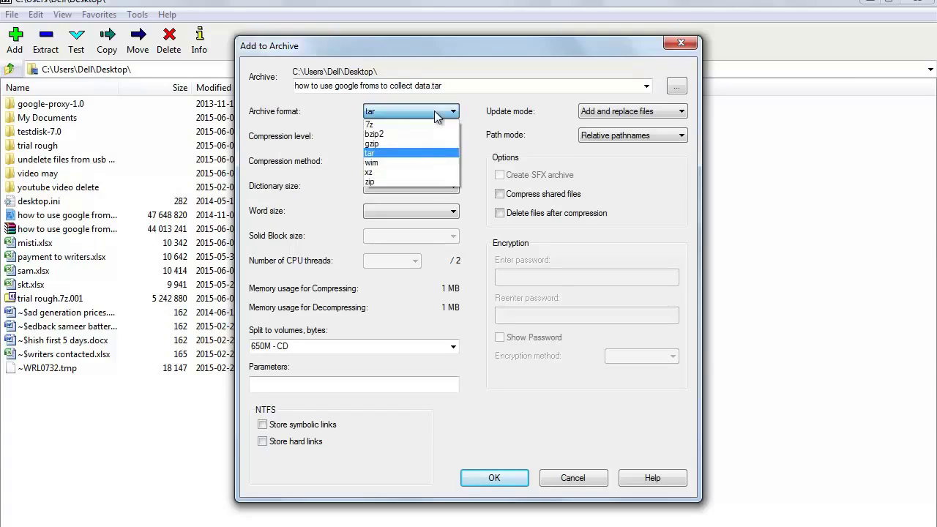
pyautogui.click(430, 163)
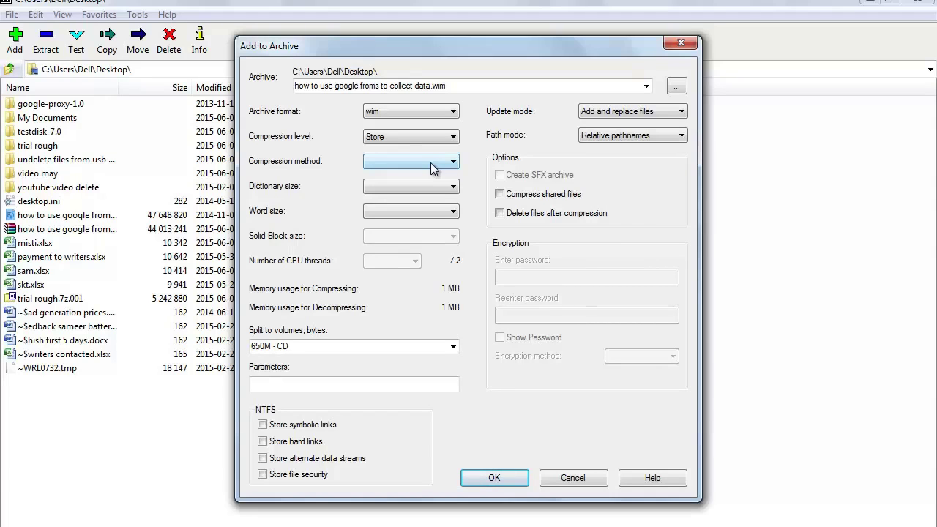
pyautogui.click(428, 140)
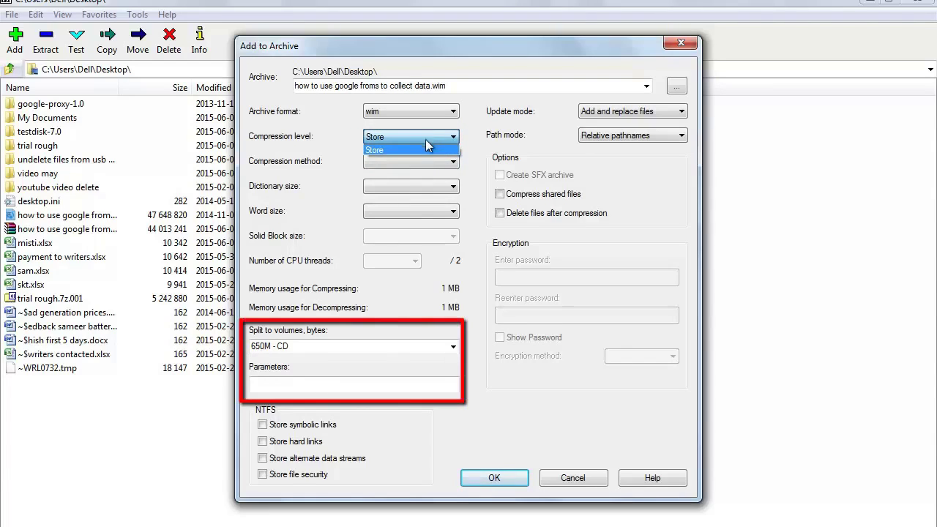
pyautogui.click(386, 385)
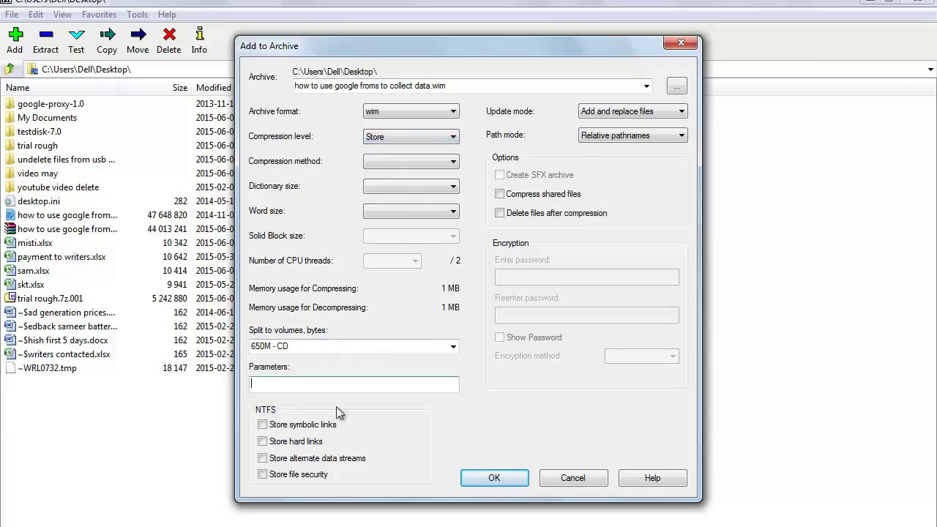
# - Try out the NTFS options for symbolic links, hard links and alternate data streams, and enable Store file security
pyautogui.click(263, 425)
pyautogui.click(263, 425)
pyautogui.click(262, 443)
pyautogui.click(261, 444)
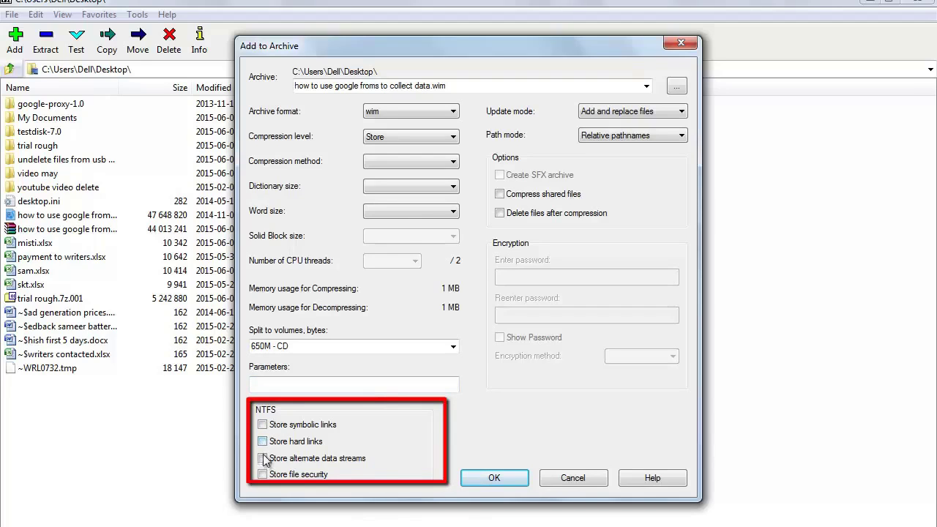
pyautogui.click(262, 460)
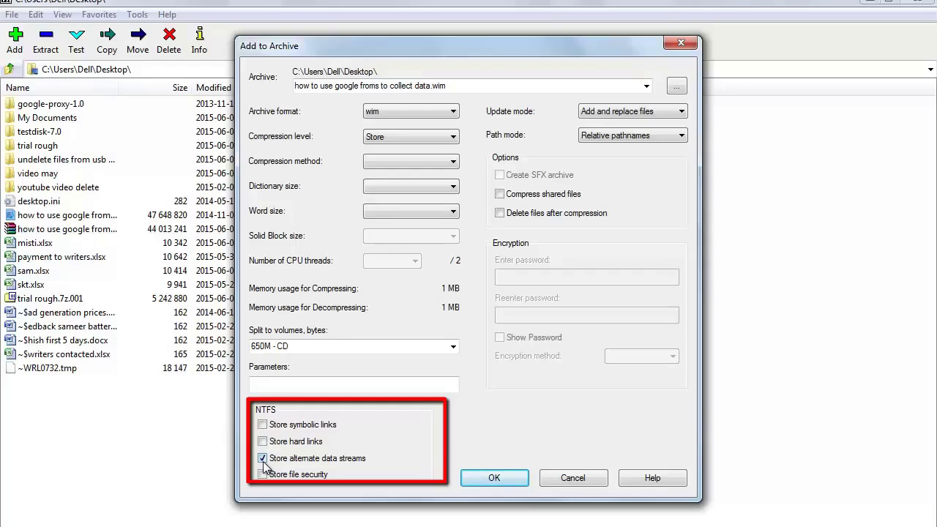
pyautogui.click(263, 460)
pyautogui.click(263, 474)
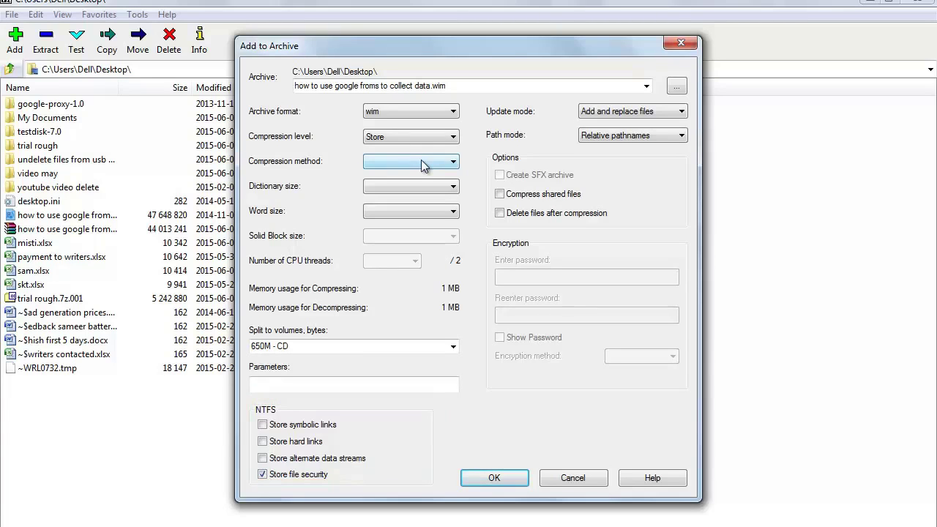
# - Try the xz archive format and set the archive format to zip
pyautogui.click(443, 114)
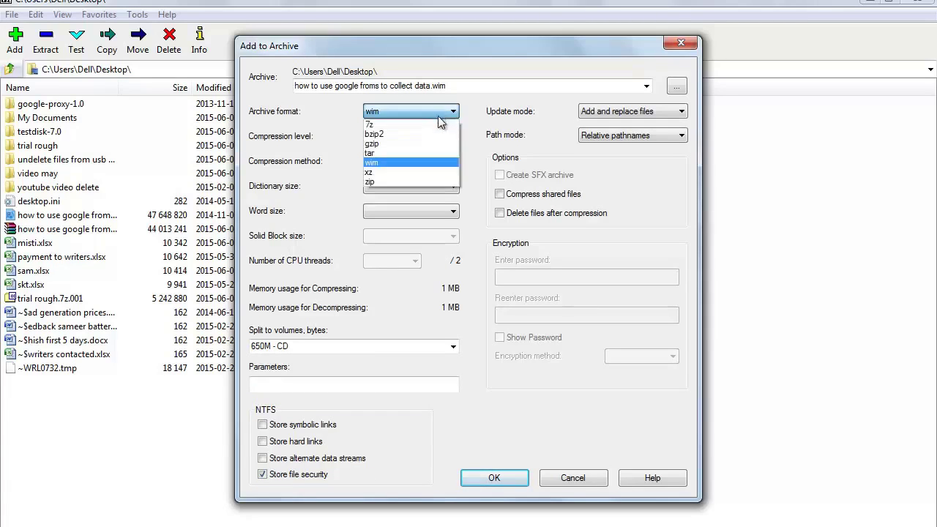
pyautogui.click(434, 173)
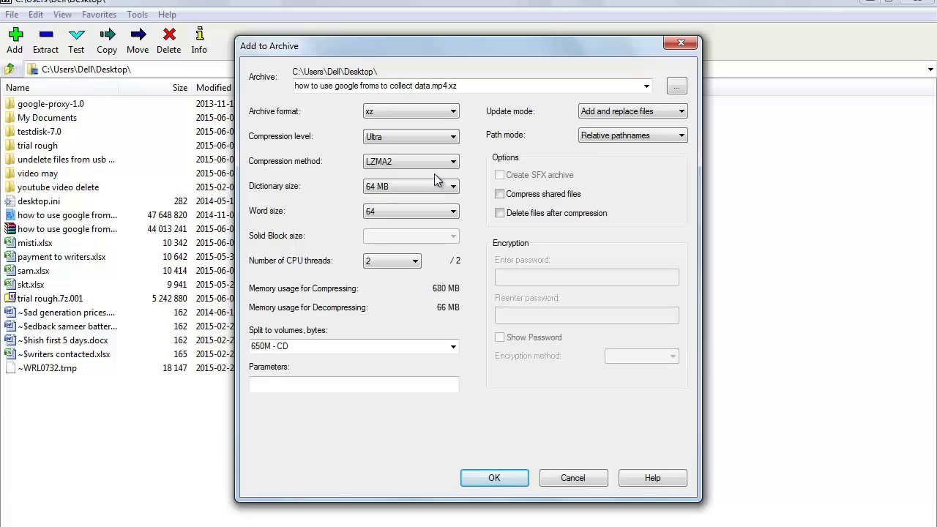
pyautogui.click(437, 114)
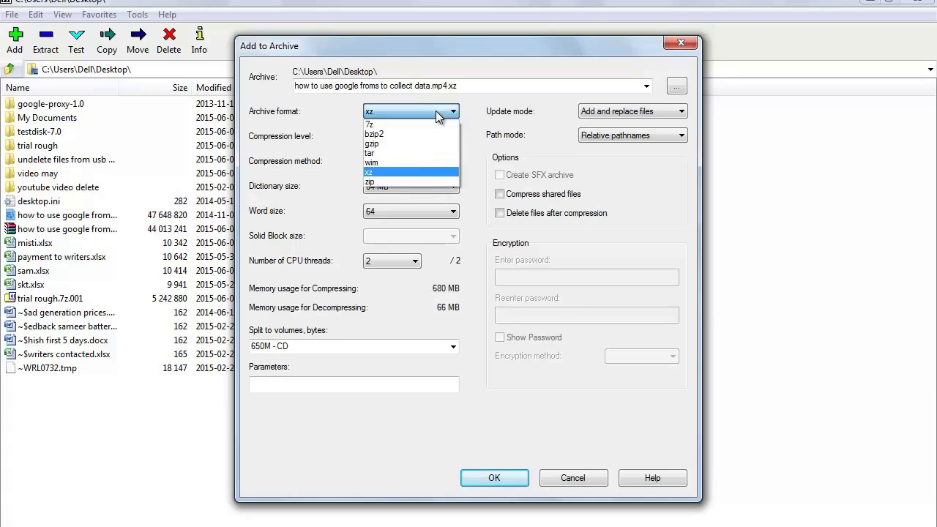
pyautogui.click(418, 183)
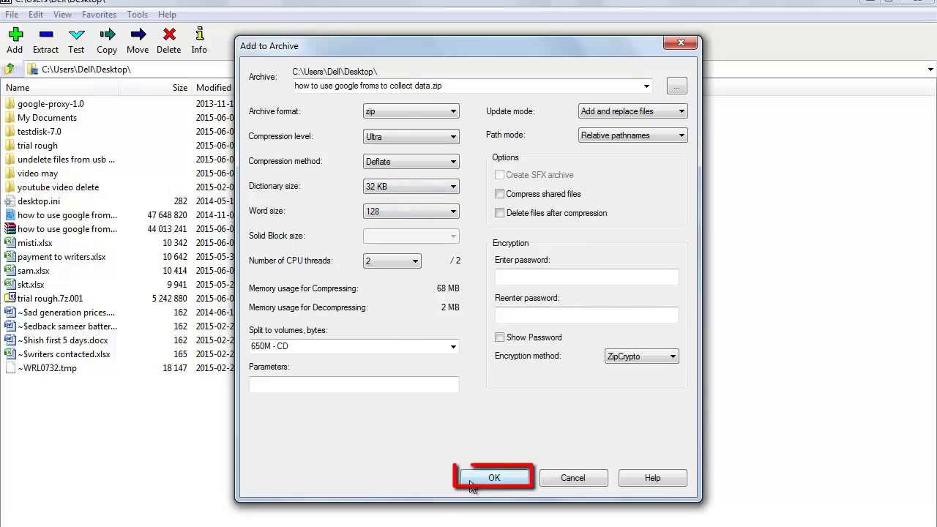
# - Move the Add to Archive dialog aside to uncover the main toolbar and the file list
pyautogui.moveTo(363, 48); pyautogui.dragTo(311, 46)
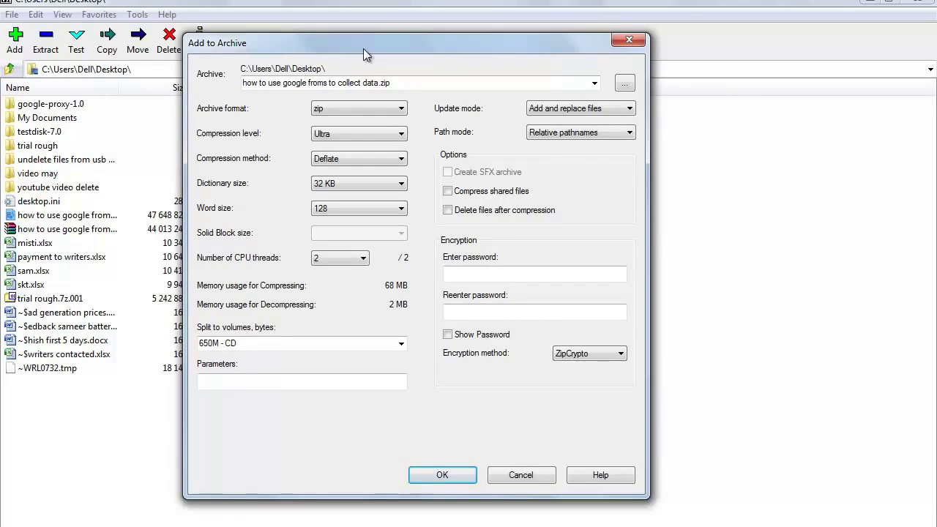
pyautogui.moveTo(375, 48); pyautogui.dragTo(552, 75)
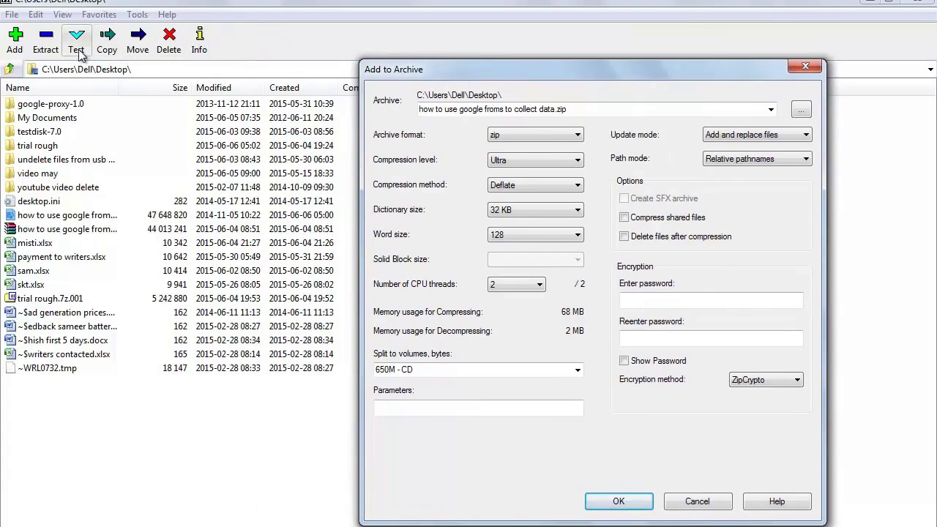